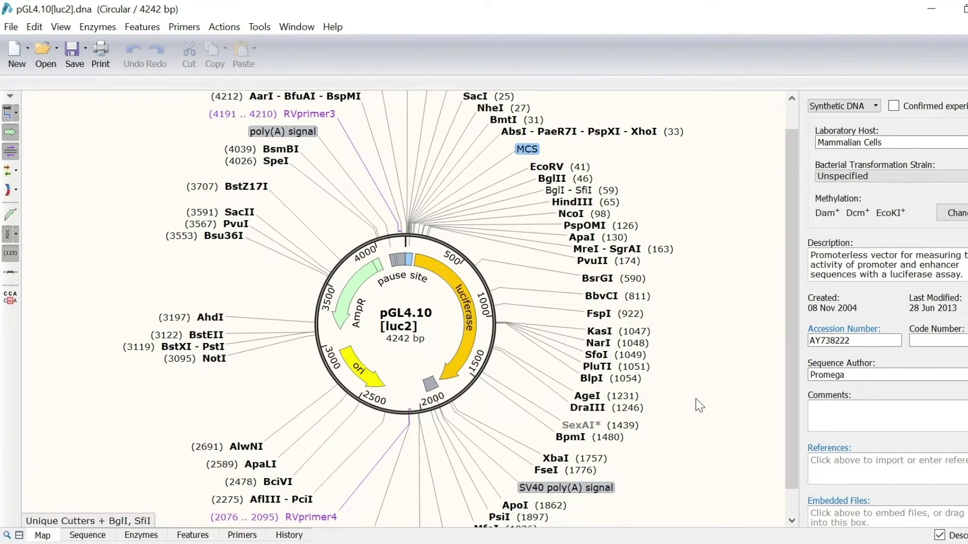
# - Locate the MCS and luciferase features on the pGL4.10[luc2] map, then show the file-opening options
pyautogui.click(531, 147)
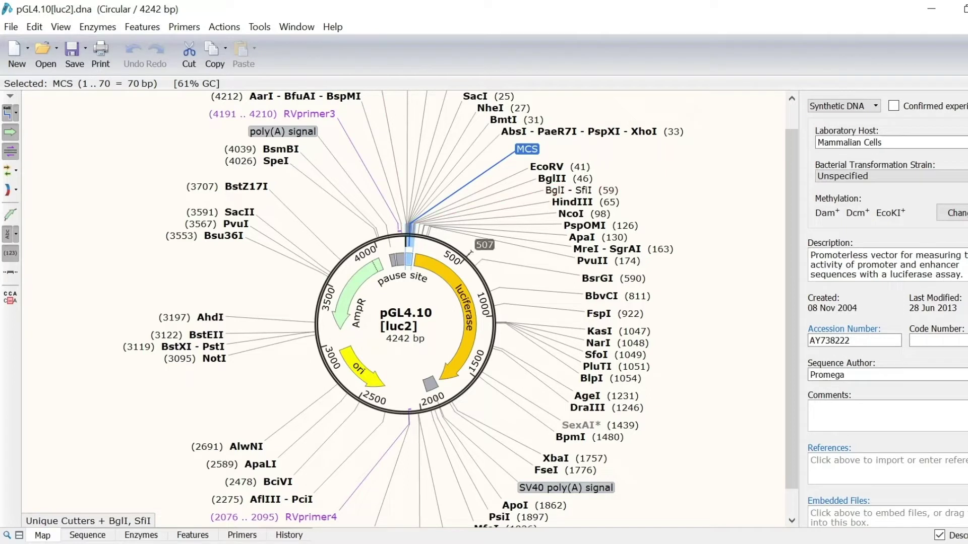
pyautogui.click(435, 273)
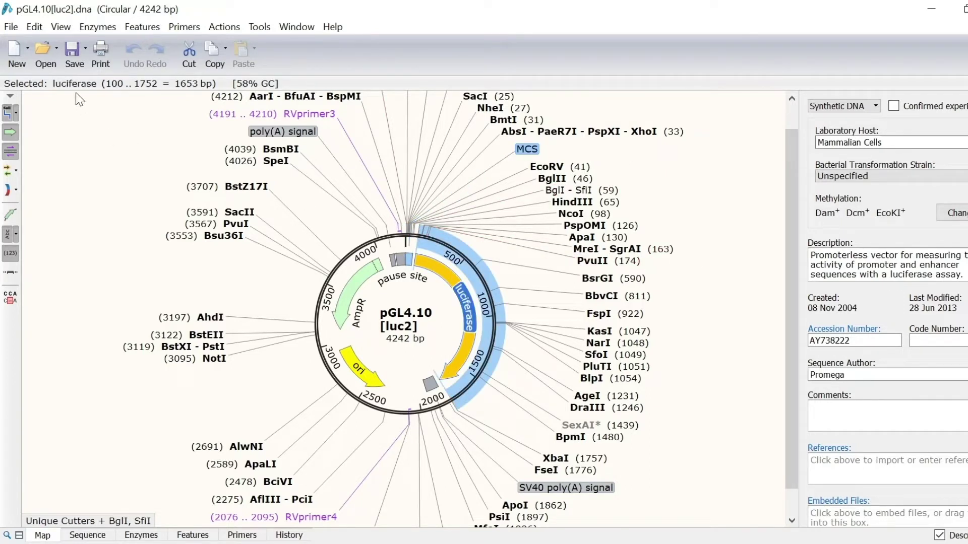
pyautogui.click(55, 48)
pyautogui.moveTo(92, 86)
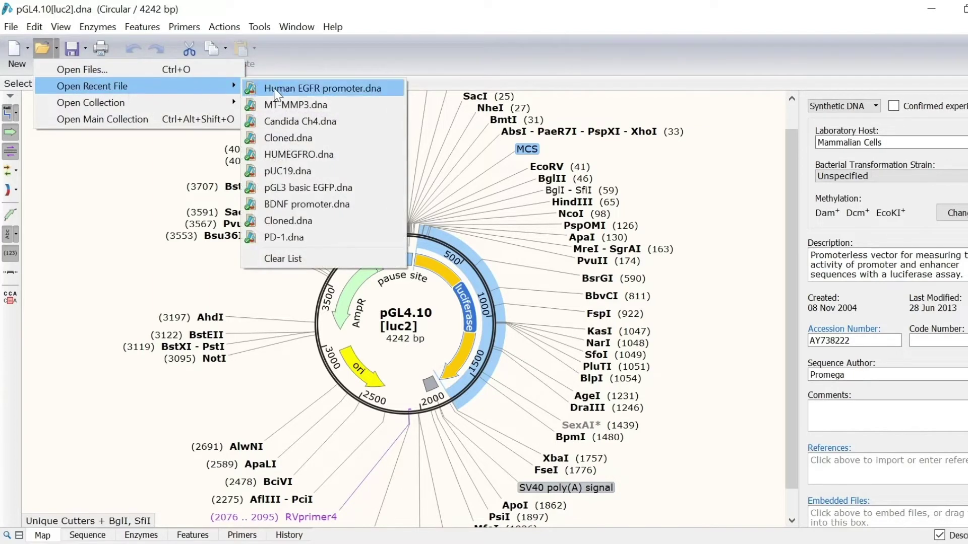
# - Open Human EGFR promoter.dna (412 bp) and check its Acc65I and XhoI sites
pyautogui.click(277, 89)
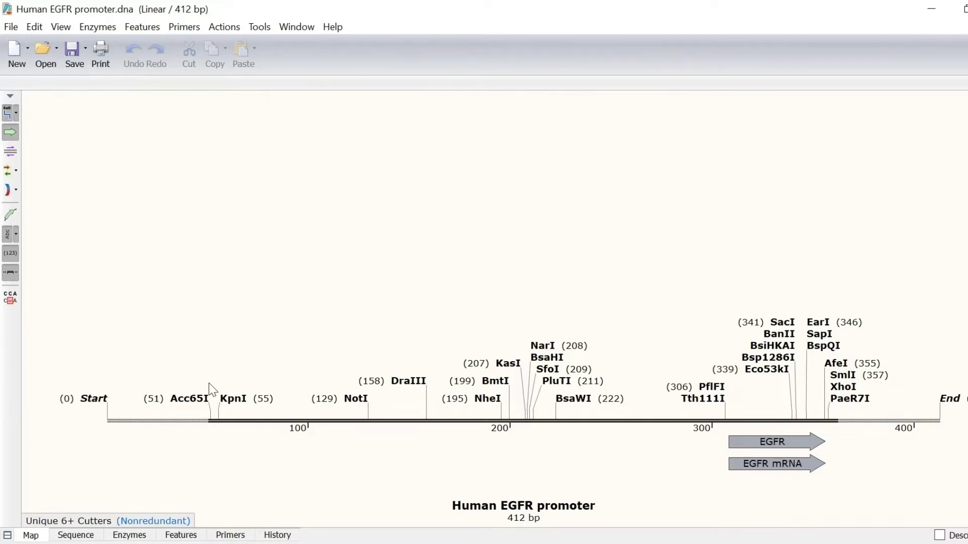
pyautogui.click(201, 406)
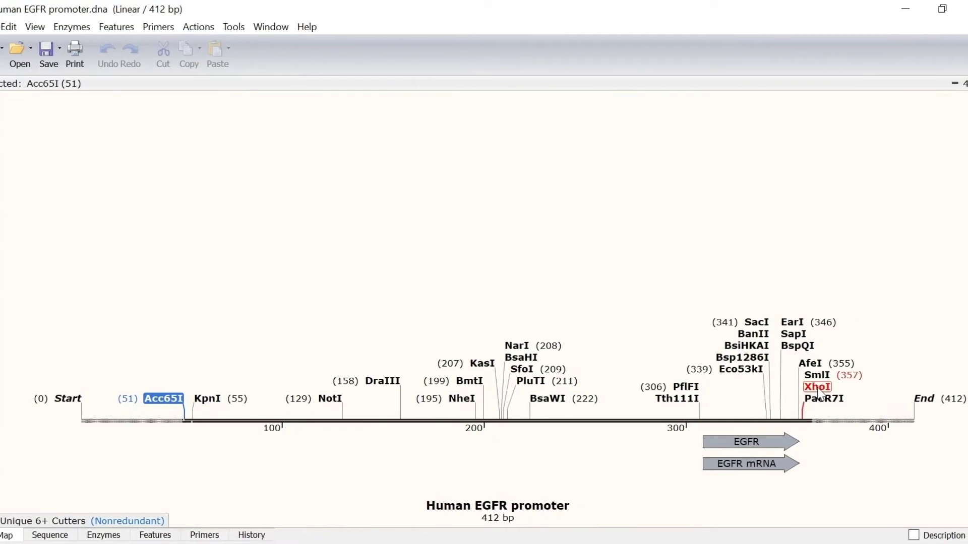
pyautogui.click(821, 388)
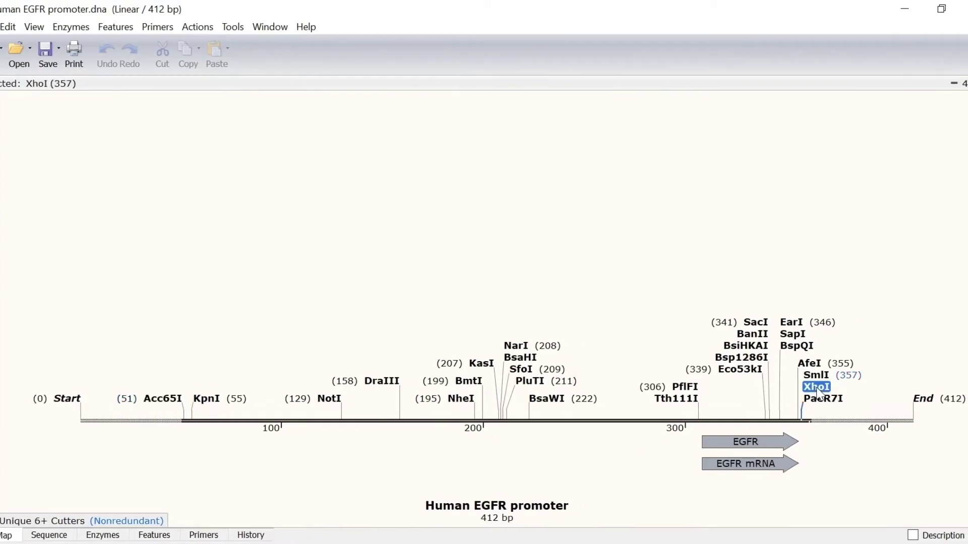
pyautogui.click(885, 370)
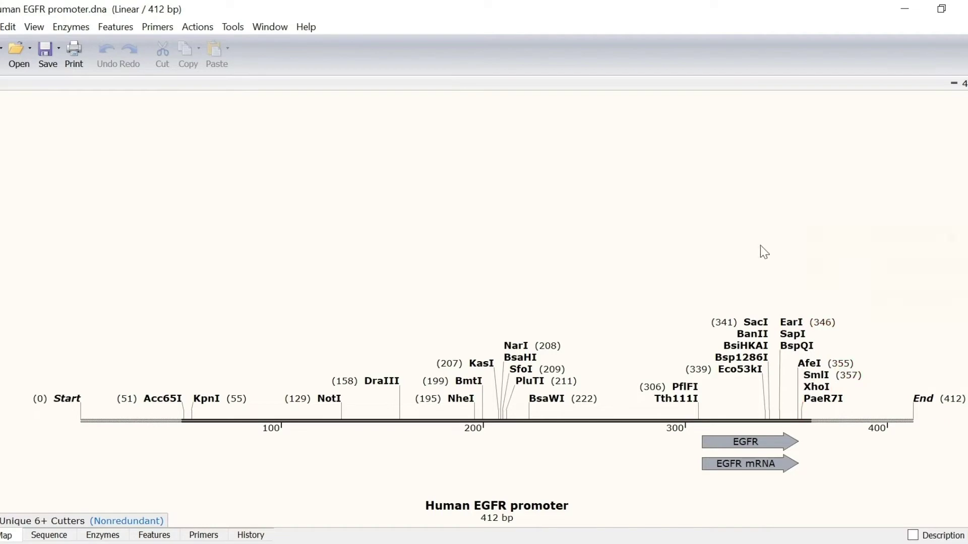
# - Return to pGL4.10[luc2] and select its Acc65I and XhoI sites, ending on XhoI at position 33
pyautogui.click(276, 32)
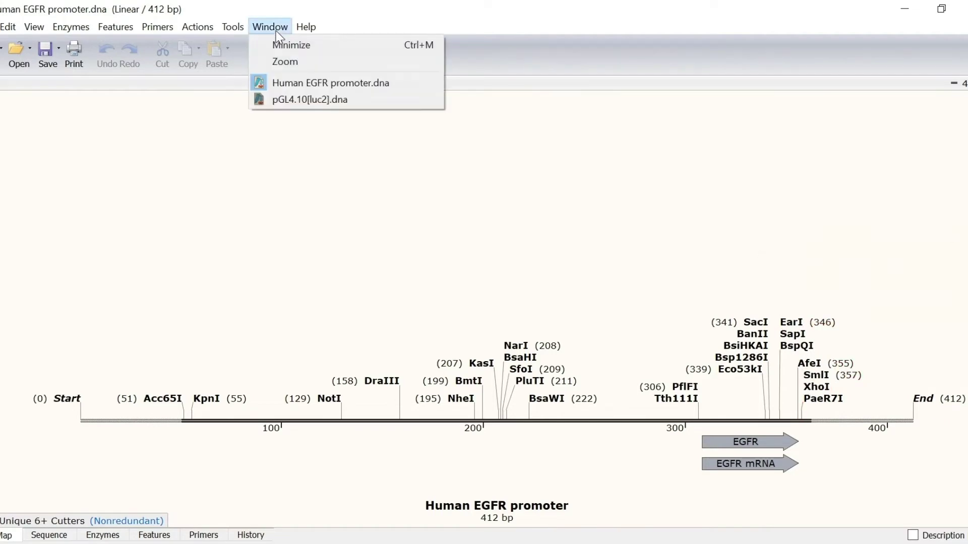
pyautogui.click(285, 104)
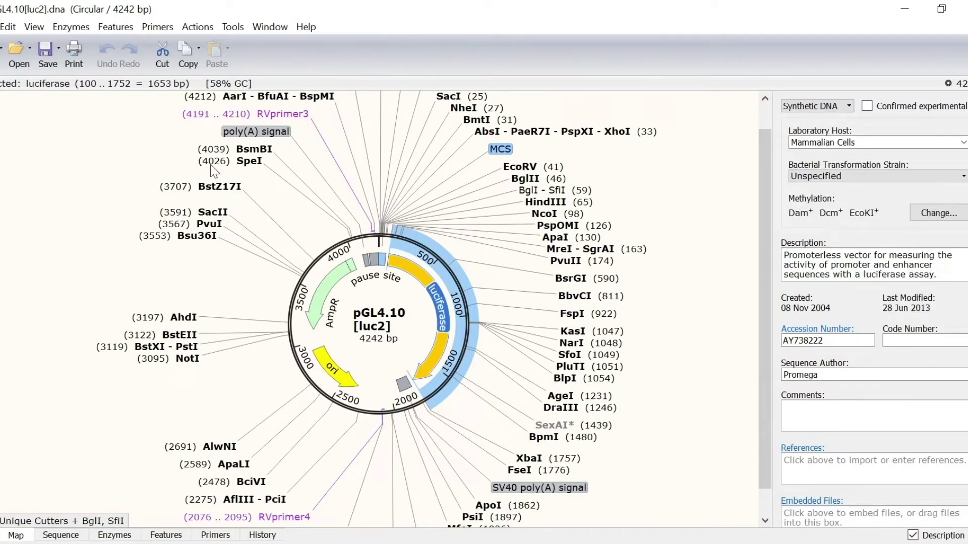
pyautogui.scroll(1, 213, 172)
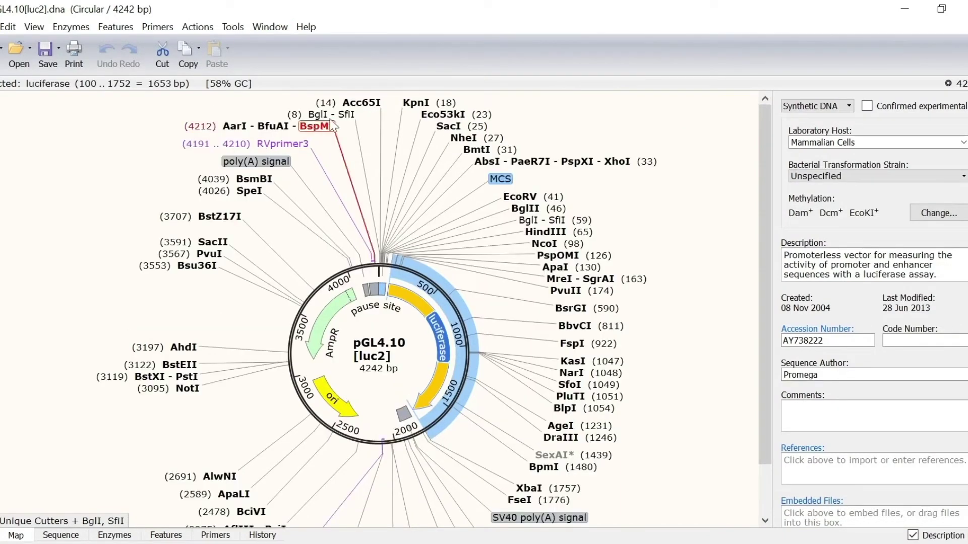
pyautogui.click(360, 107)
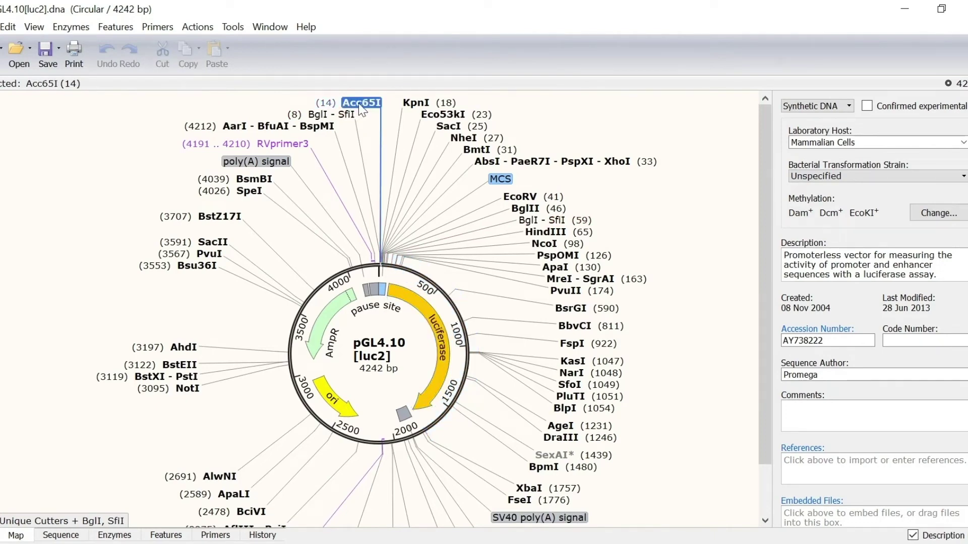
pyautogui.click(615, 163)
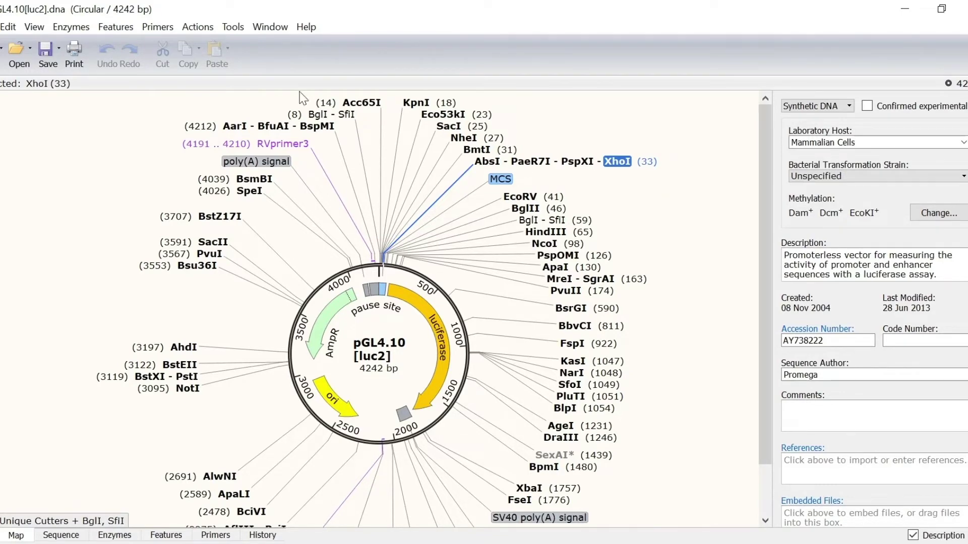
# - Start Insert Fragment with pGL4.10[luc2] as vector, cut by Acc65I and XhoI for a 4223 bp backbone
pyautogui.click(203, 29)
pyautogui.moveTo(270, 45)
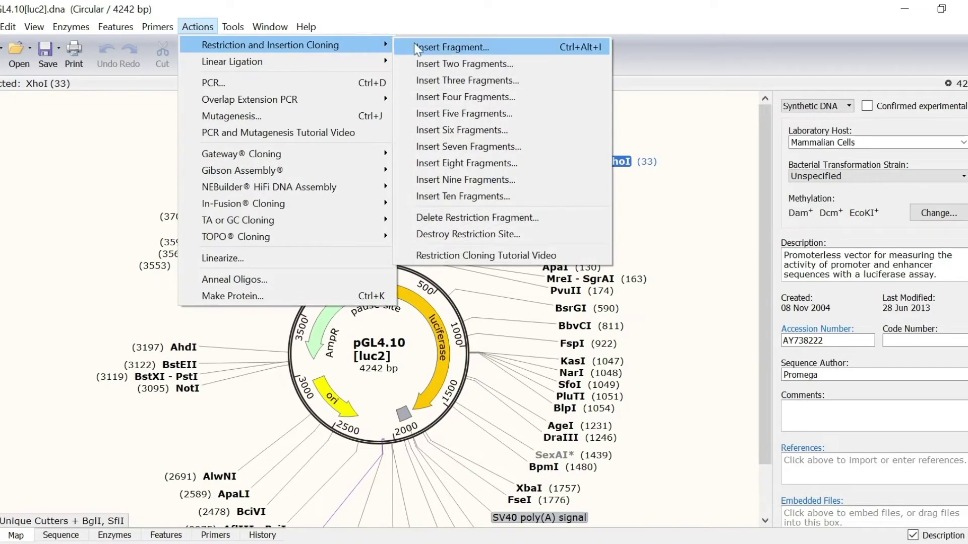
pyautogui.click(429, 51)
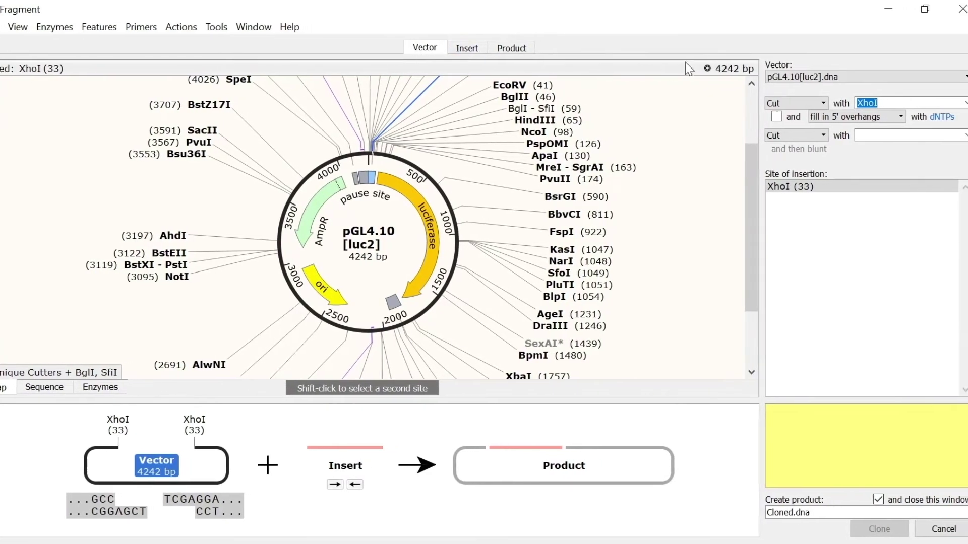
pyautogui.click(856, 77)
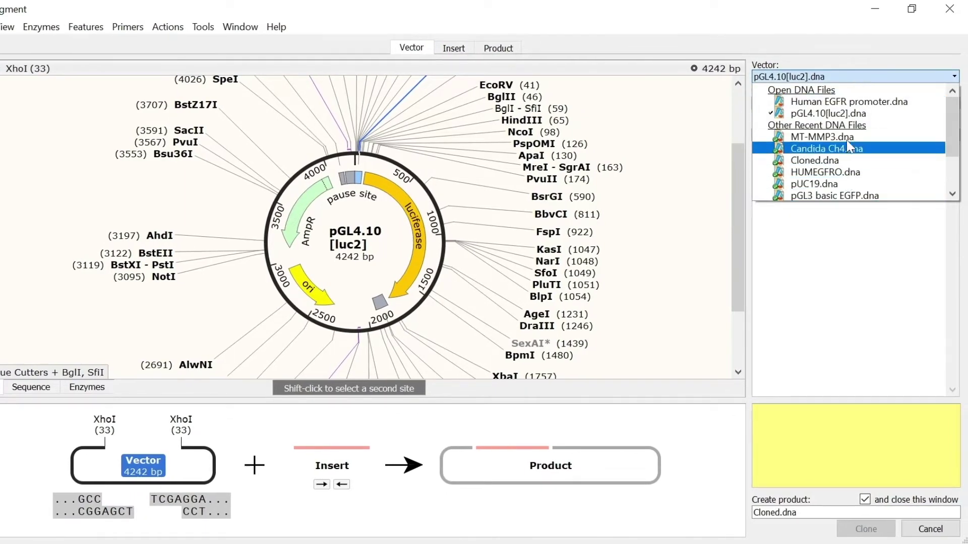
pyautogui.click(859, 62)
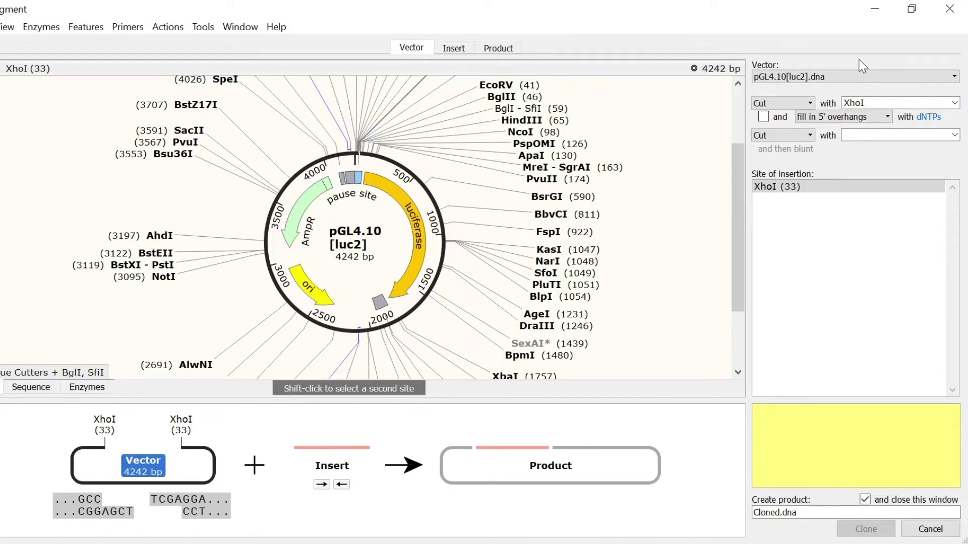
pyautogui.scroll(3, 709, 98)
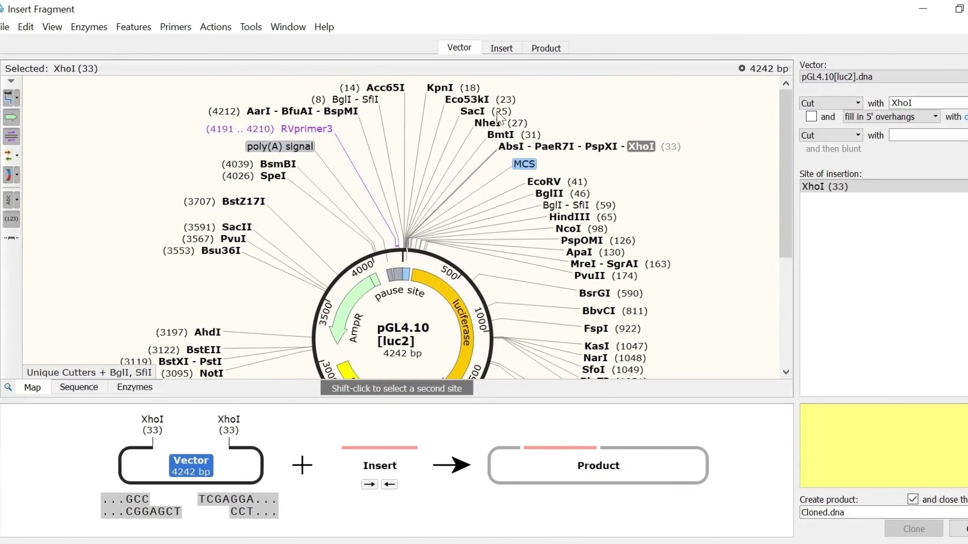
pyautogui.click(406, 90)
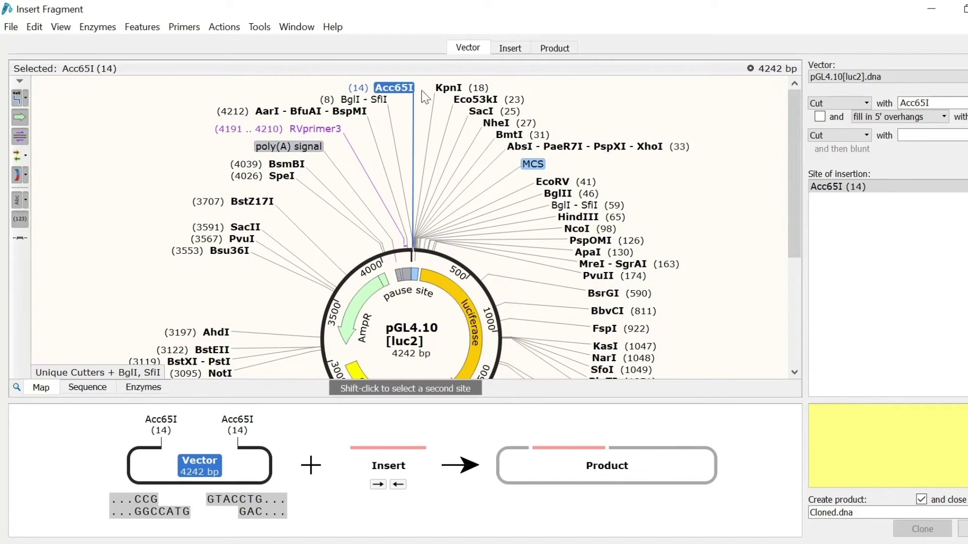
pyautogui.keyDown('shift'); pyautogui.click(650, 147); pyautogui.keyUp('shift')
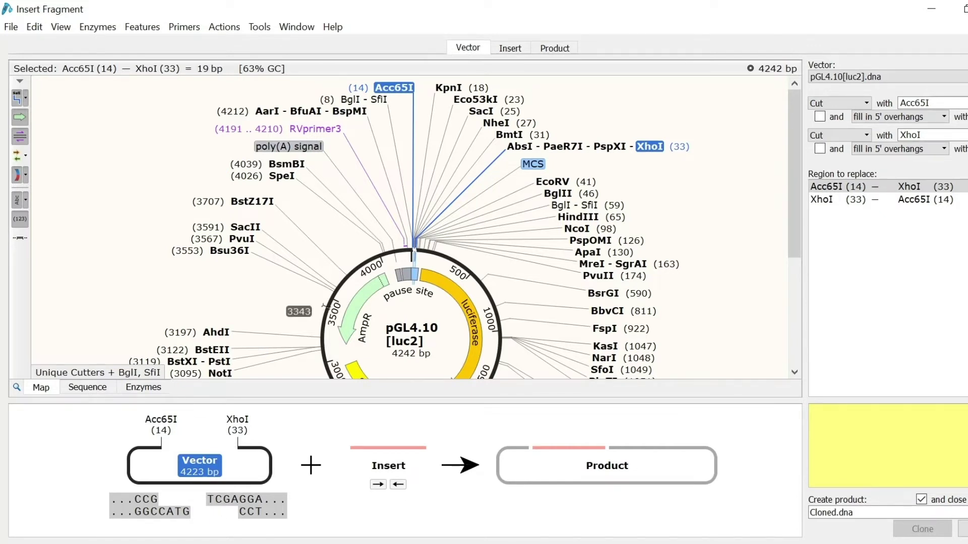
pyautogui.click(521, 48)
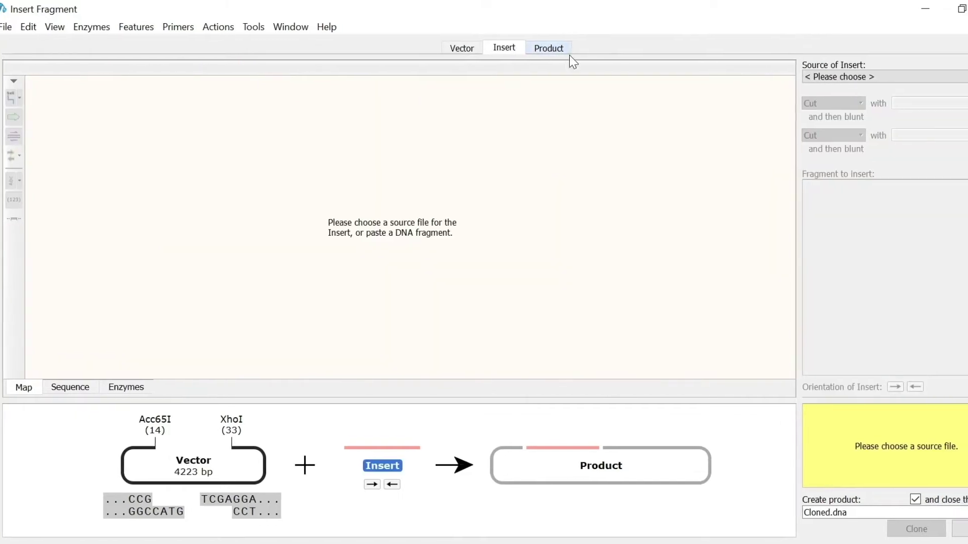
# - Use Human EGFR promoter.dna as the insert source, with Acc65I as the first fragment end
pyautogui.click(836, 77)
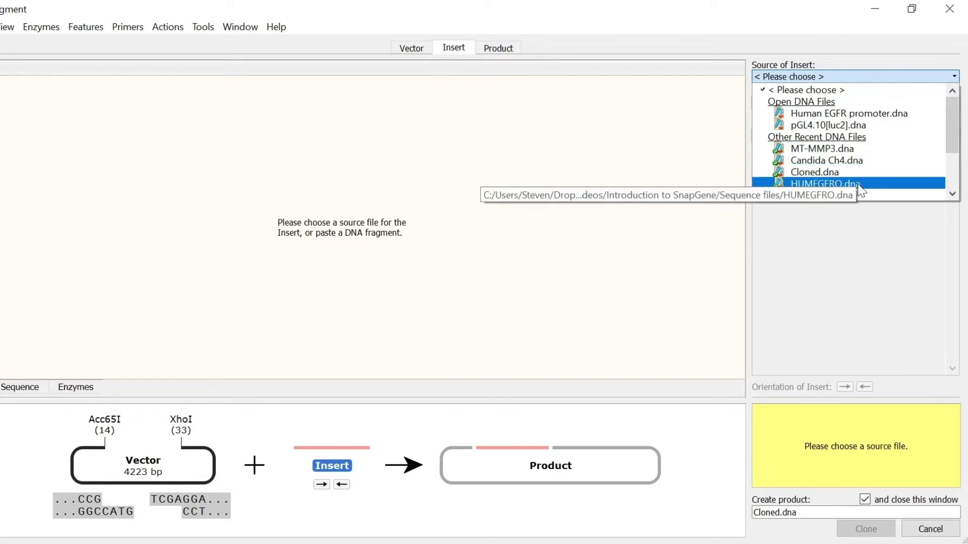
pyautogui.scroll(-2, 859, 188)
pyautogui.scroll(-1, 859, 190)
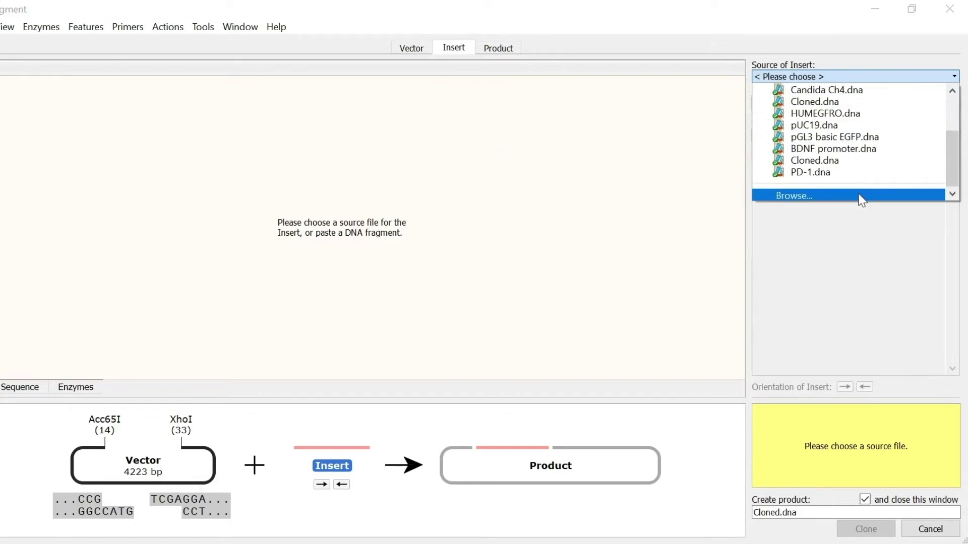
pyautogui.scroll(3, 860, 199)
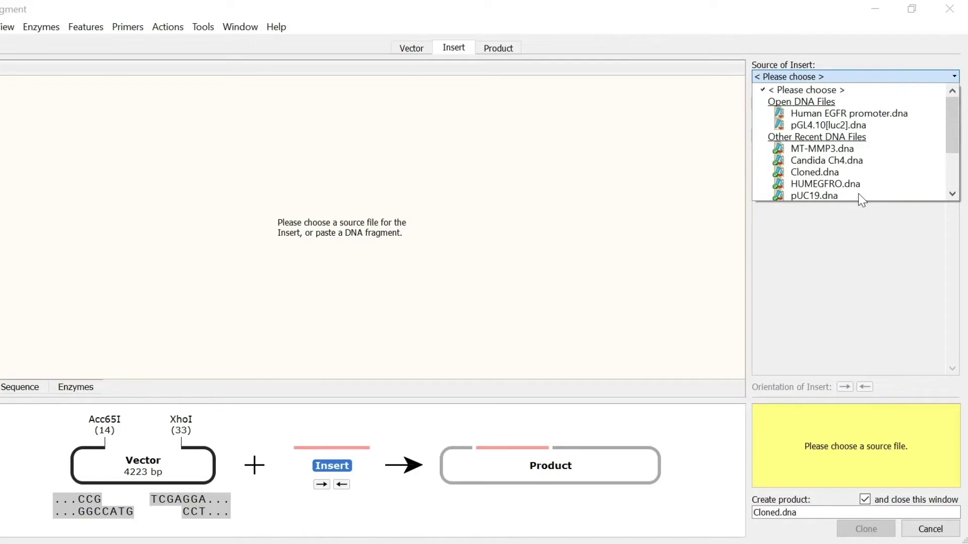
pyautogui.click(896, 114)
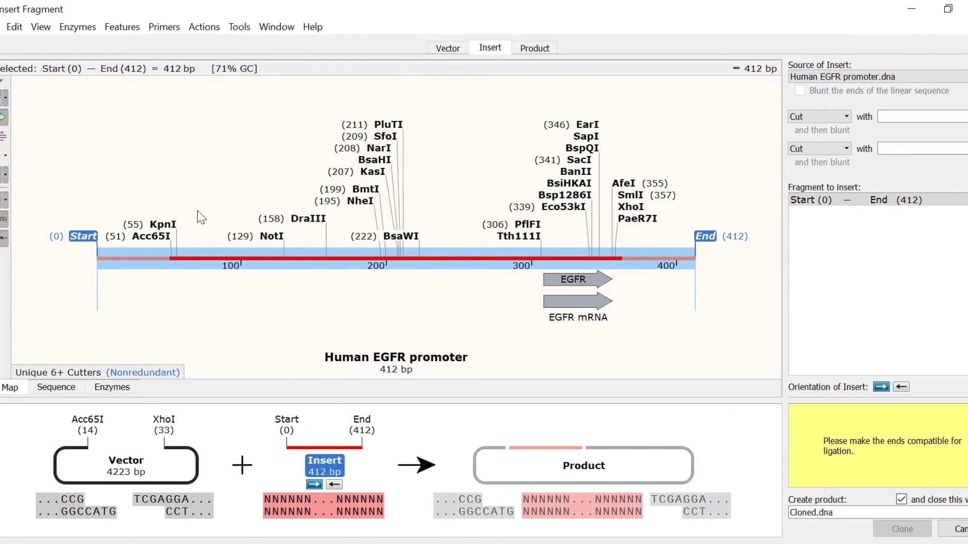
pyautogui.click(178, 234)
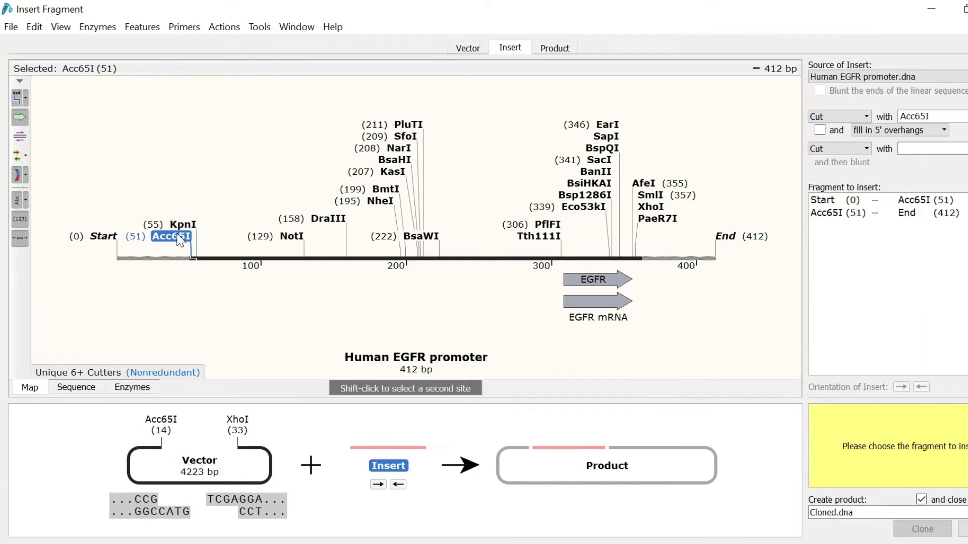
# - Set XhoI as the second insert end, preview the 4529 bp product, then recheck the 51–357 insert
pyautogui.keyDown('shift'); pyautogui.click(664, 213); pyautogui.keyUp('shift')
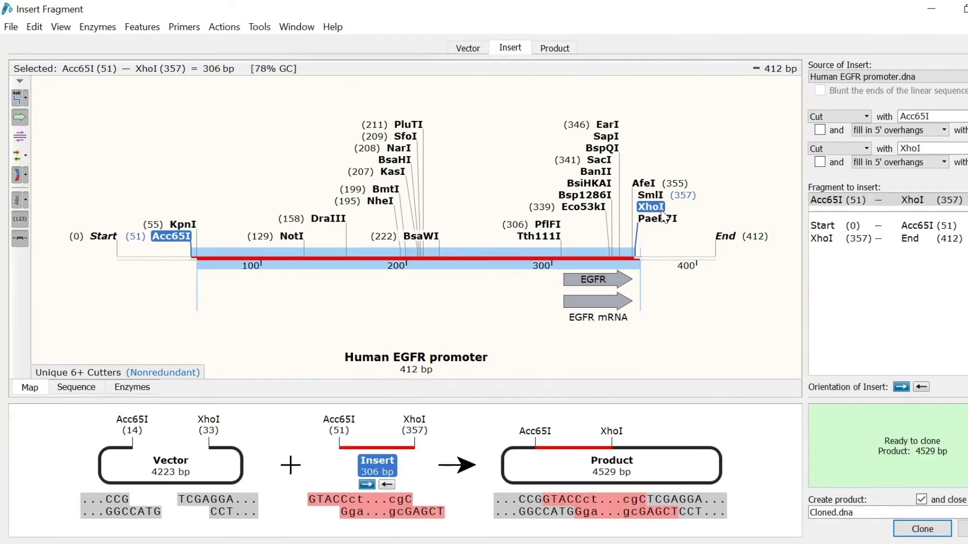
pyautogui.click(571, 51)
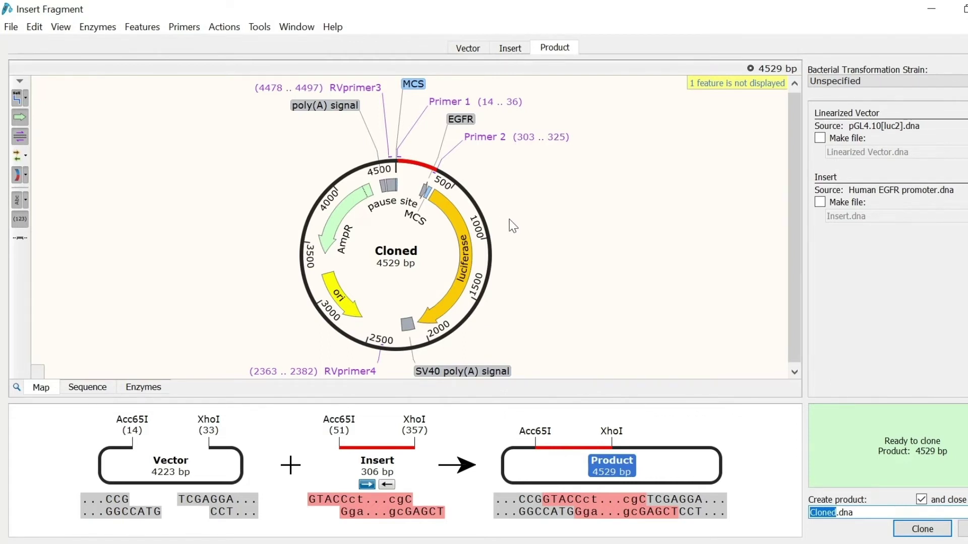
pyautogui.click(510, 49)
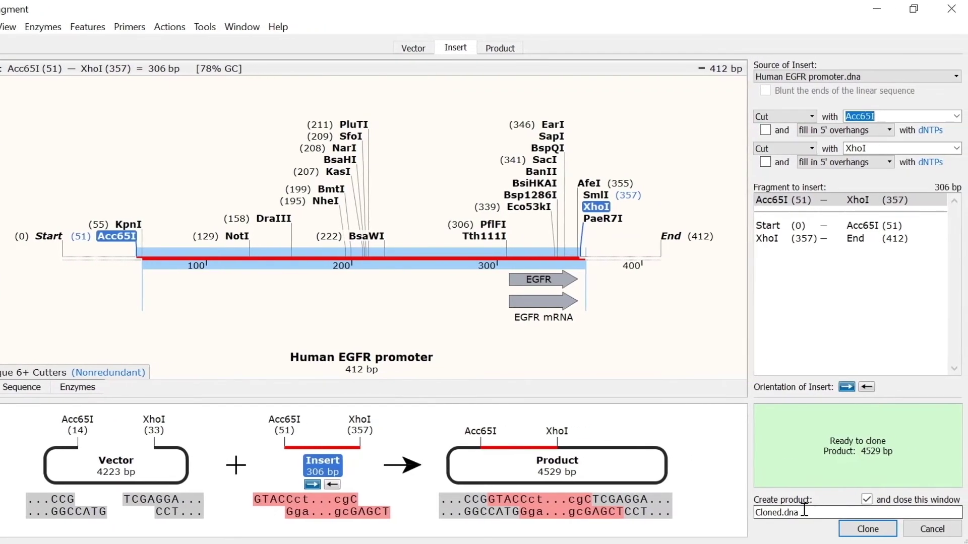
# - Name the product 'pGL4-EGFR promoter' and clone it
pyautogui.doubleClick(804, 512)
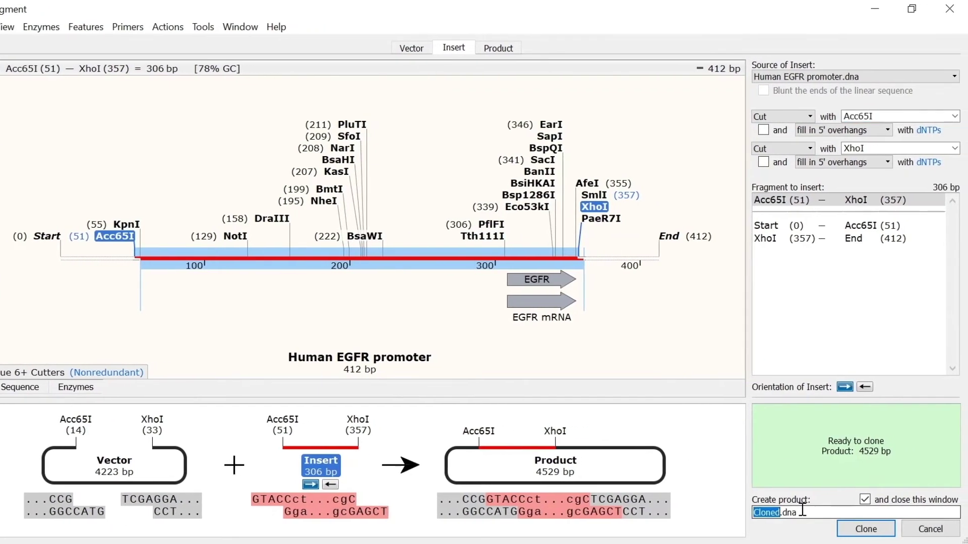
pyautogui.write('pGL4-')
pyautogui.write('EGFR pro')
pyautogui.write('moter')
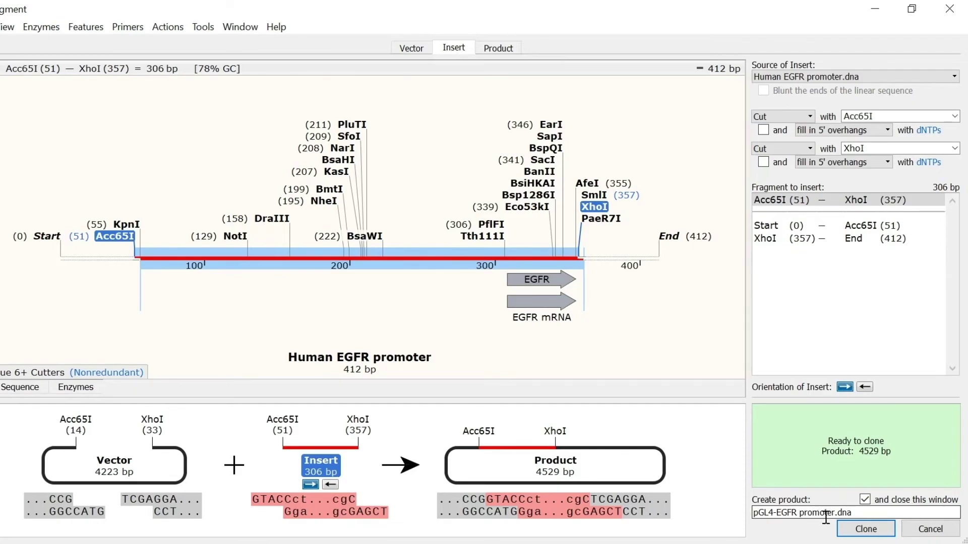
pyautogui.click(857, 533)
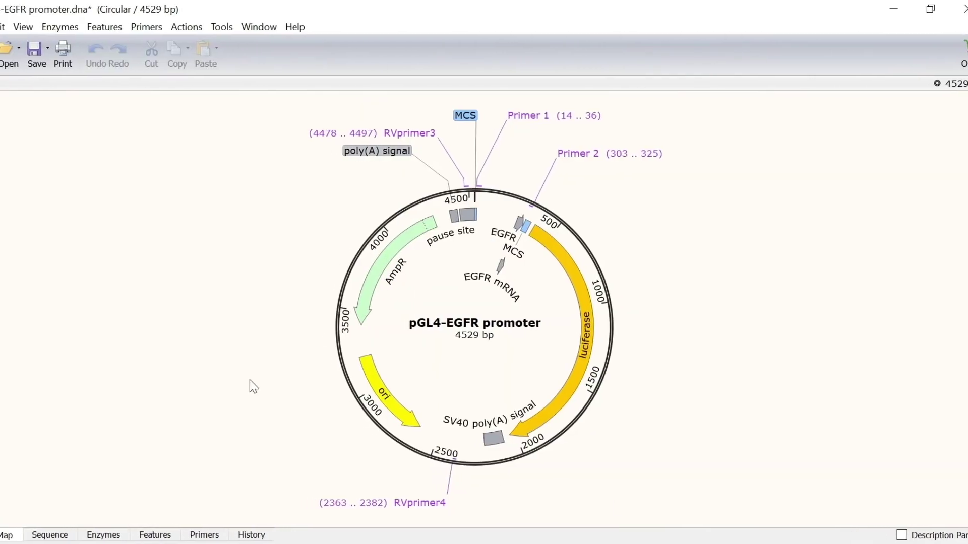
# - Show the History view of the new pGL4-EGFR promoter plasmid
pyautogui.click(10, 193)
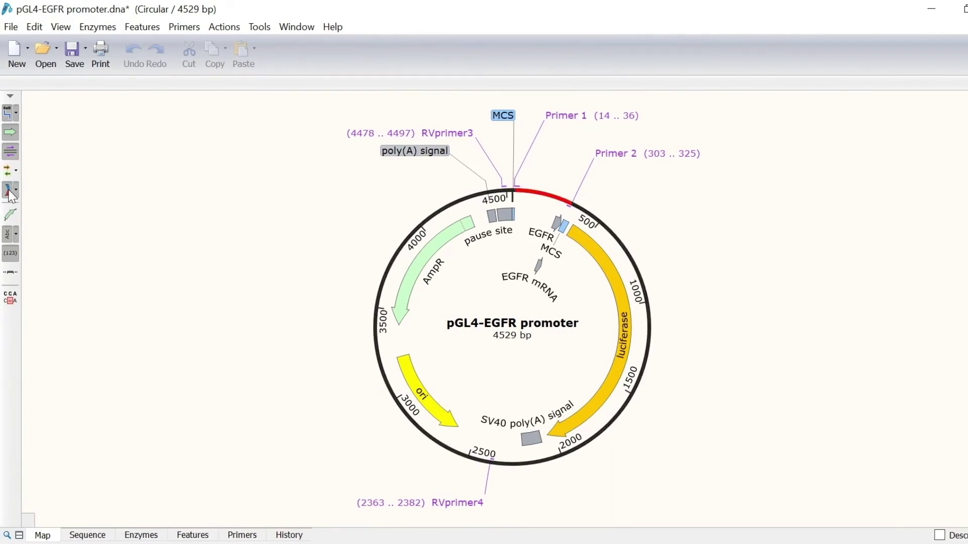
pyautogui.click(287, 536)
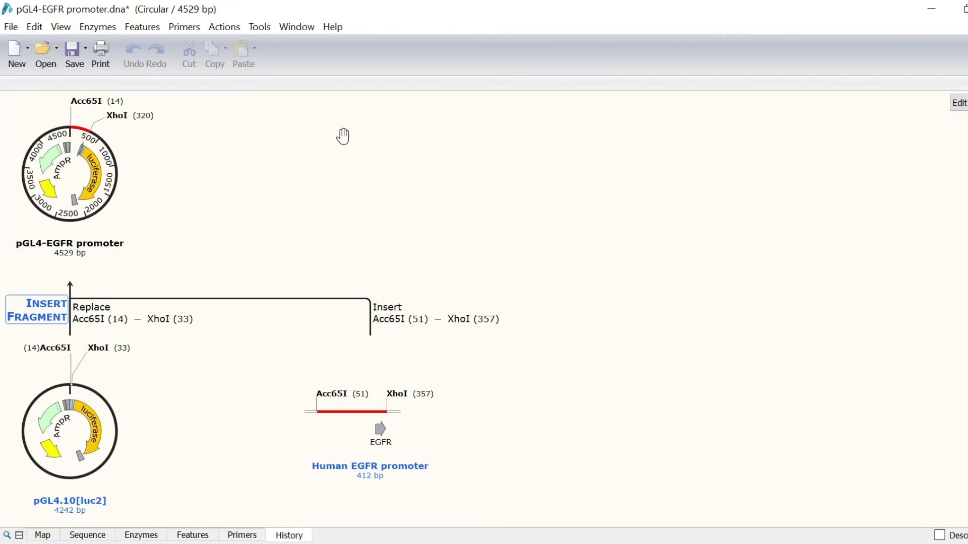
# - Copy the Acc65I–XhoI region (51–357) from the Human EGFR promoter sequence
pyautogui.click(292, 32)
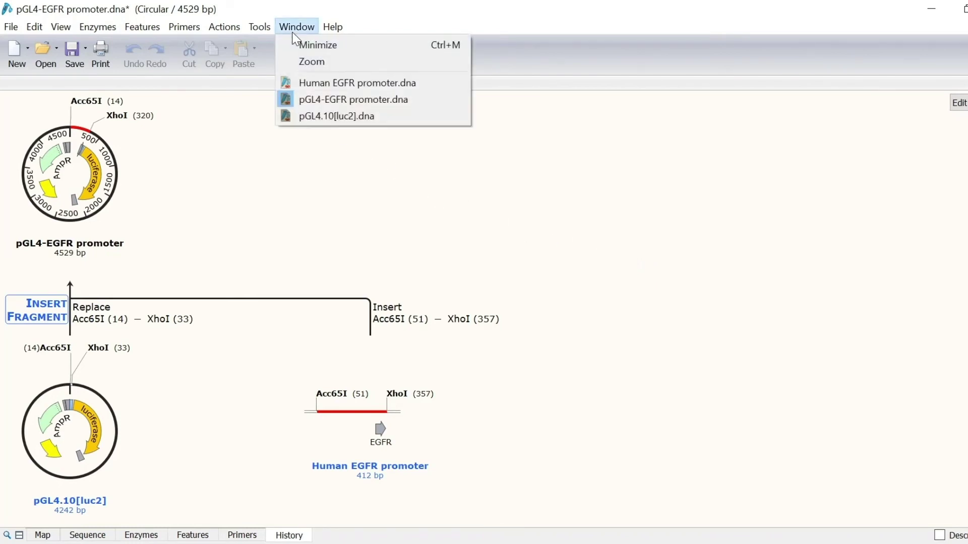
pyautogui.click(350, 83)
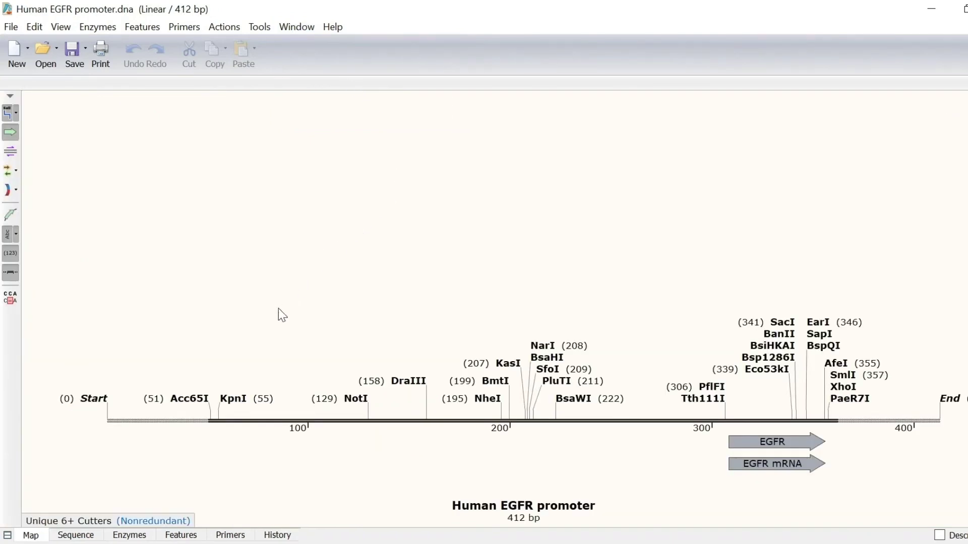
pyautogui.moveTo(188, 398)
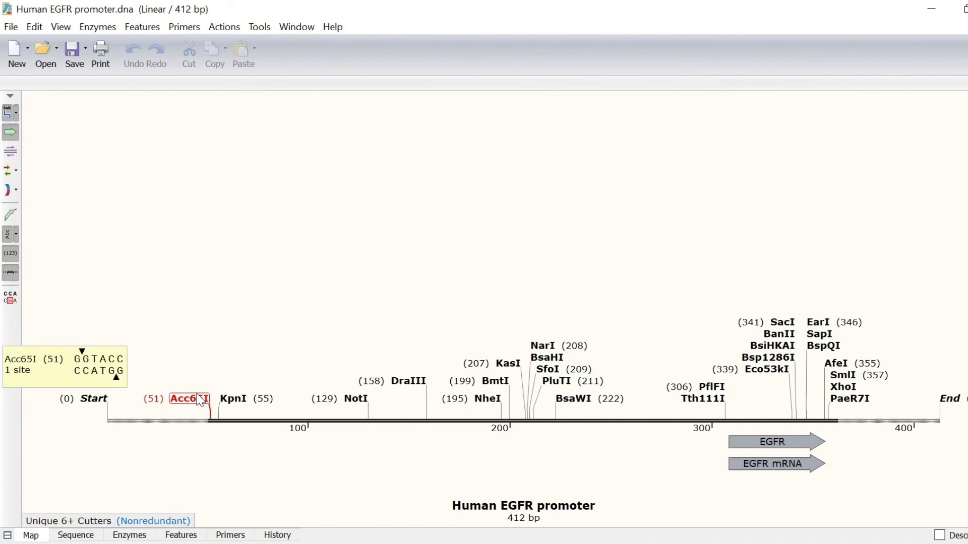
pyautogui.moveTo(201, 401)
pyautogui.mouseDown()
pyautogui.moveTo(642, 407)
pyautogui.moveTo(836, 392)
pyautogui.mouseUp()
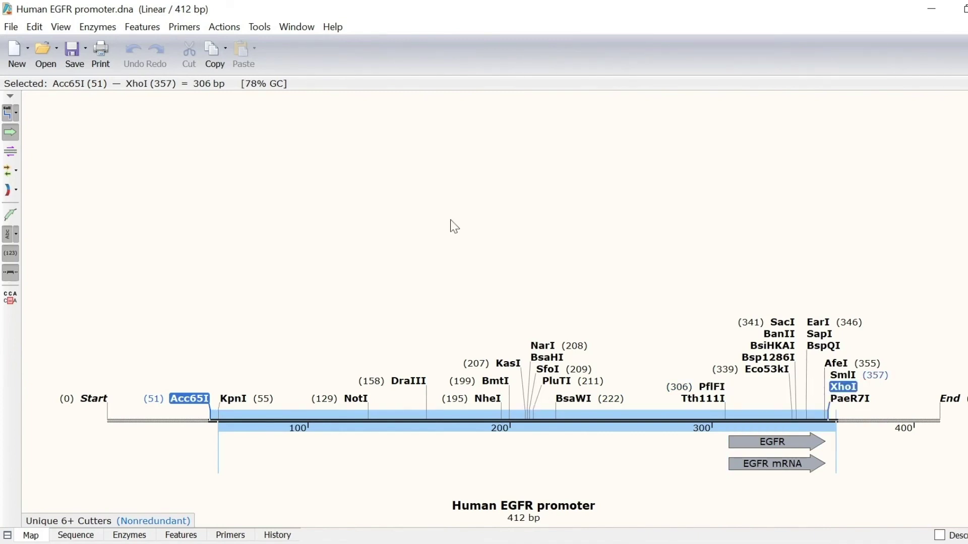
pyautogui.click(206, 51)
pyautogui.click(307, 27)
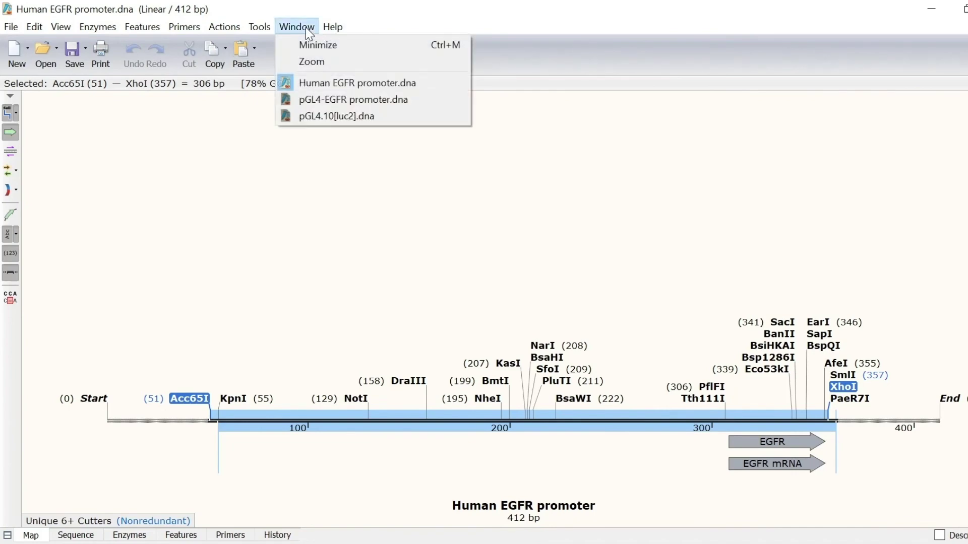
# - Select pGL4.10[luc2]'s 19 bp Acc65I–XhoI region and paste the copied promoter over it
pyautogui.click(323, 114)
pyautogui.moveTo(400, 111); pyautogui.dragTo(637, 168)
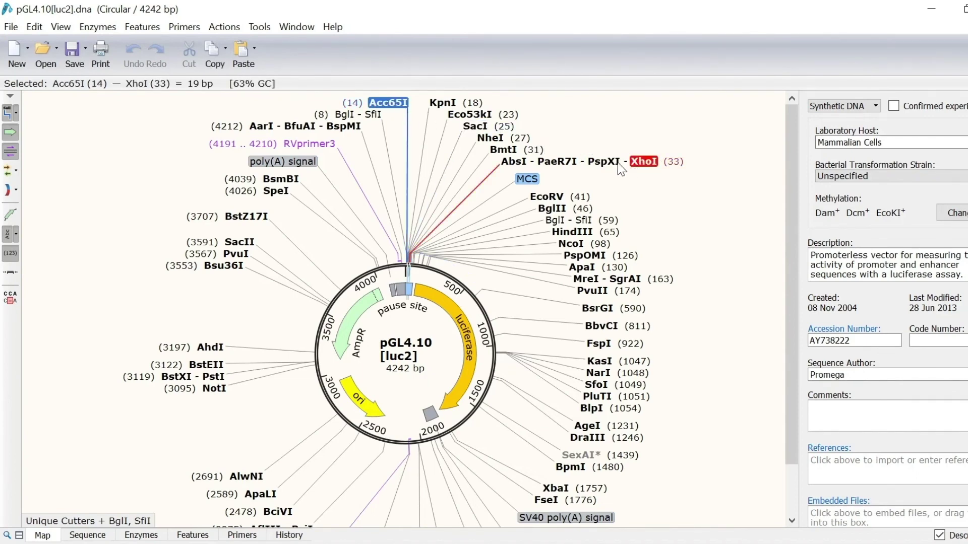
pyautogui.click(234, 51)
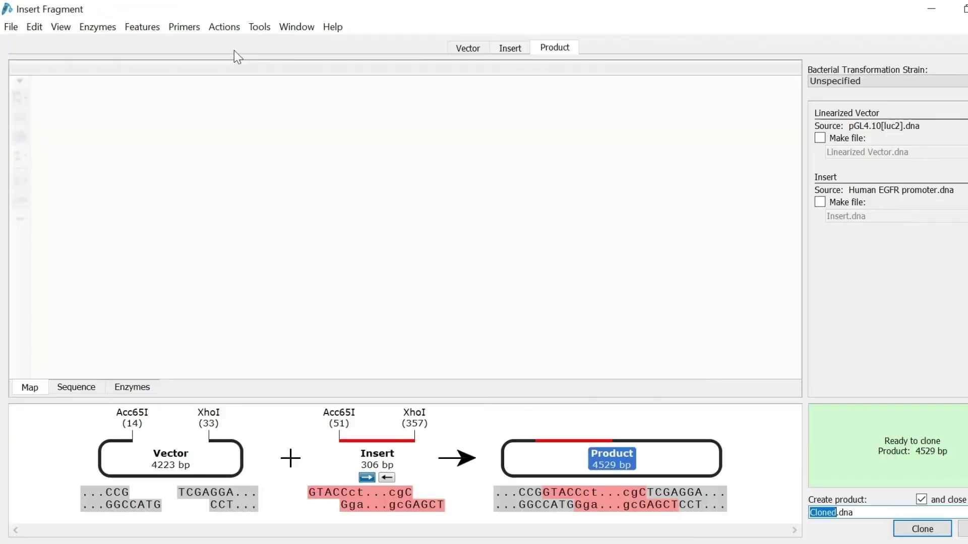